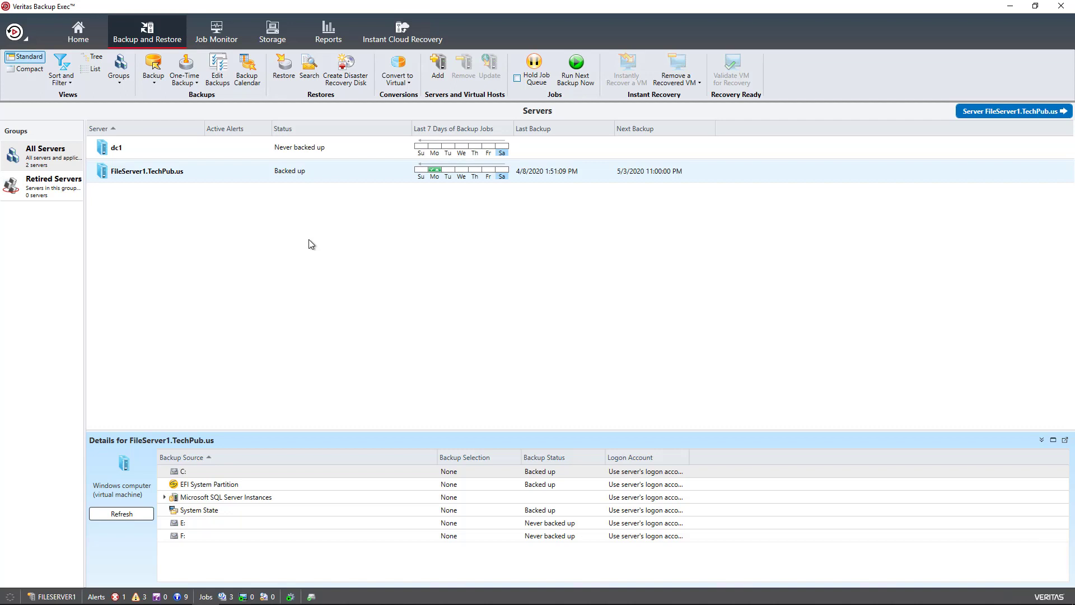
Step: Review All Storage on the Storage tab, then return to the Backup and Restore server list
left_click(268, 38)
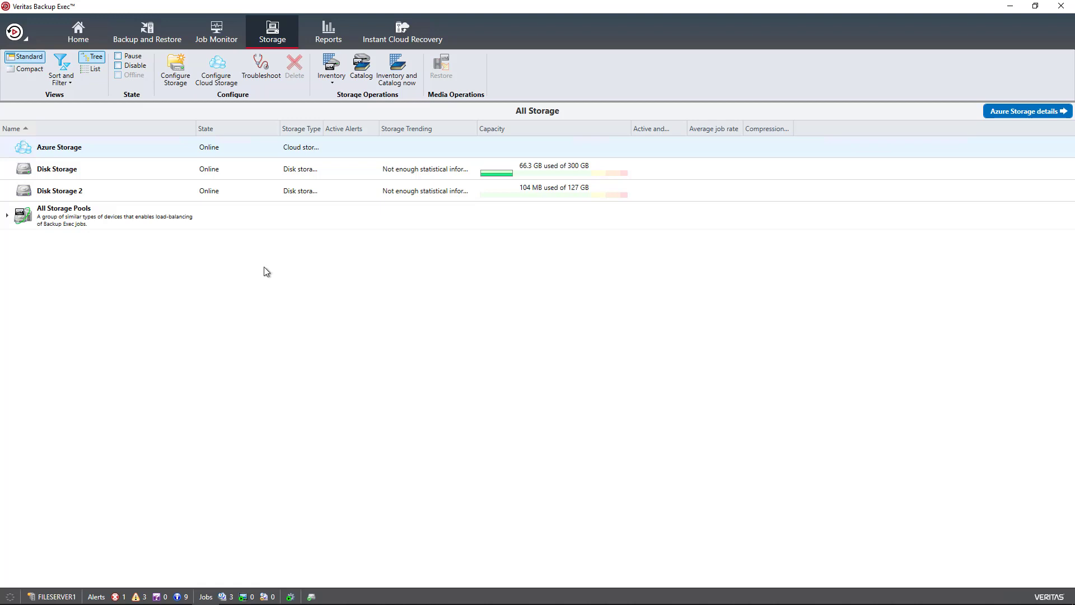
left_click(147, 34)
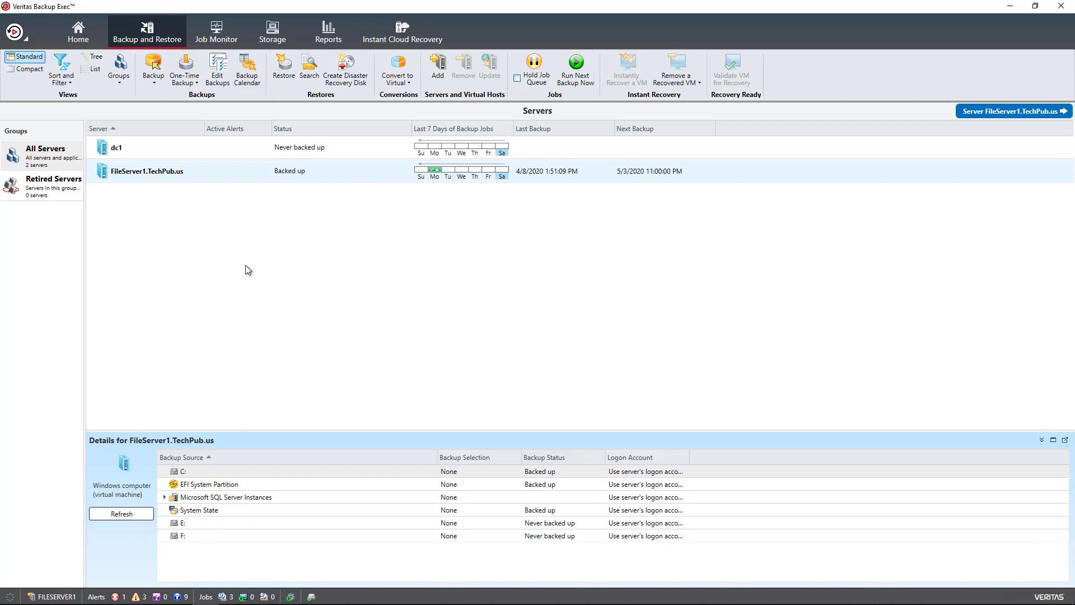
Step: Start a One-Time Backup to Cloud for FileServer1 from the One-Time Backup menu
left_click(190, 84)
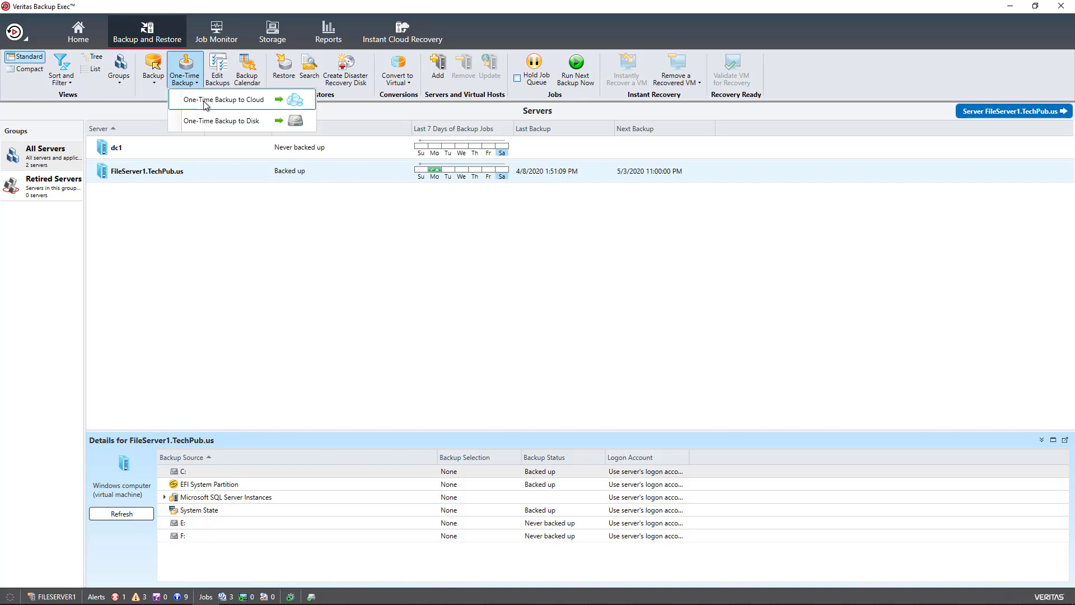
left_click(205, 104)
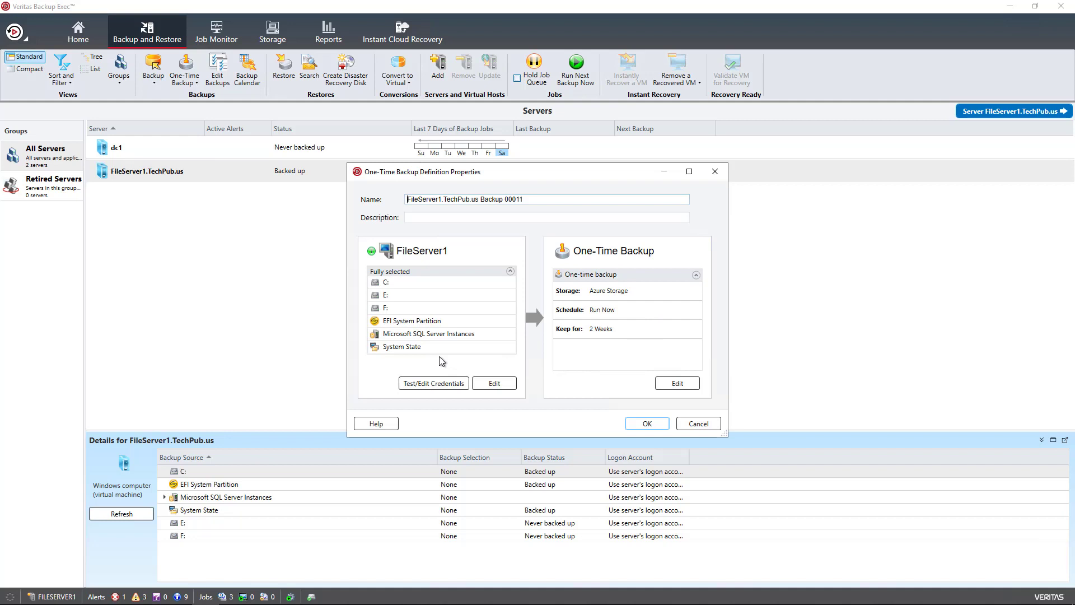
Step: Edit the backup selections and exclude F:, the EFI partition, SQL Server instances and System State
left_click(494, 384)
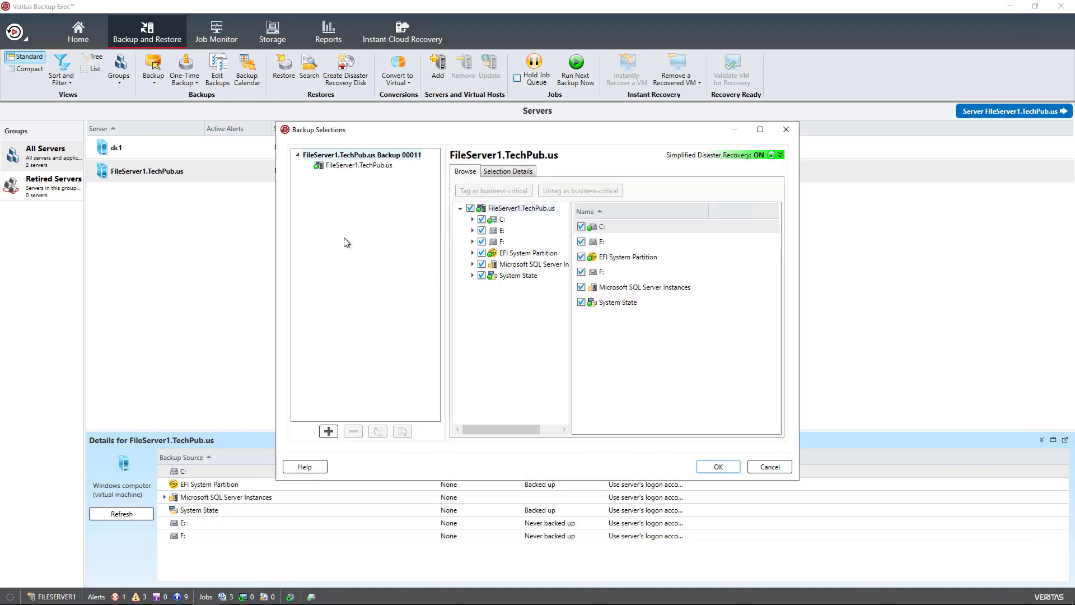
left_click(482, 241)
left_click(482, 253)
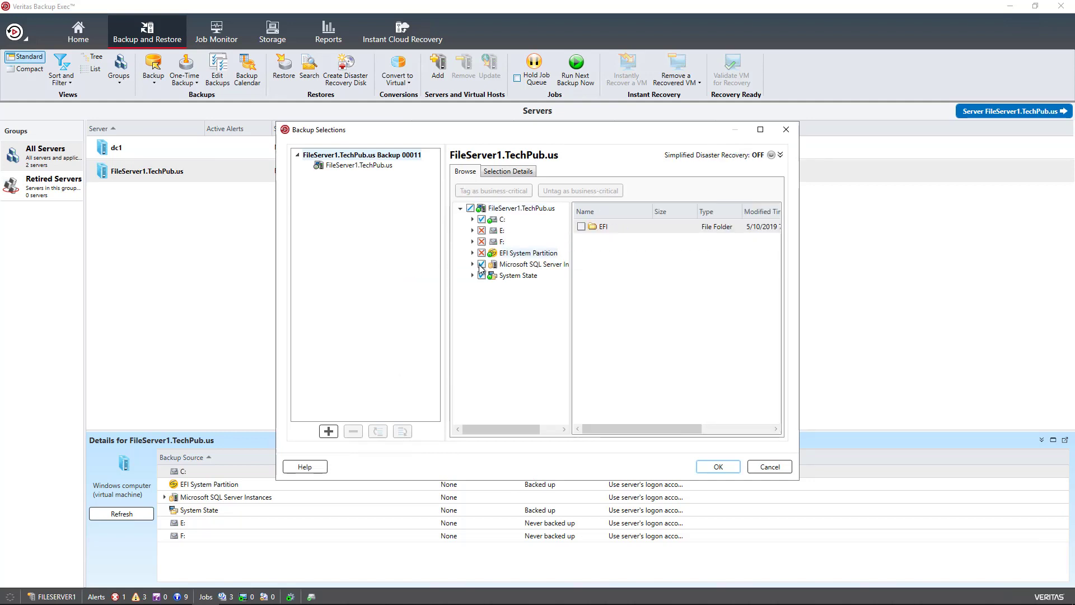
left_click(482, 264)
left_click(473, 219)
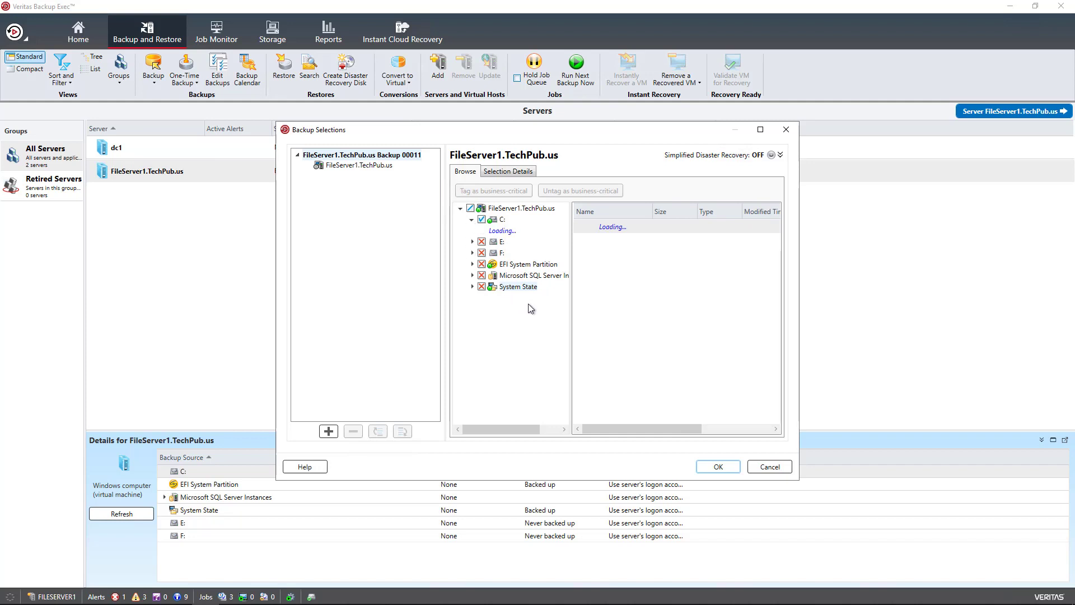
Step: Clear drive C: entirely, include only C:\inetpub, and confirm the selection
left_click(481, 219)
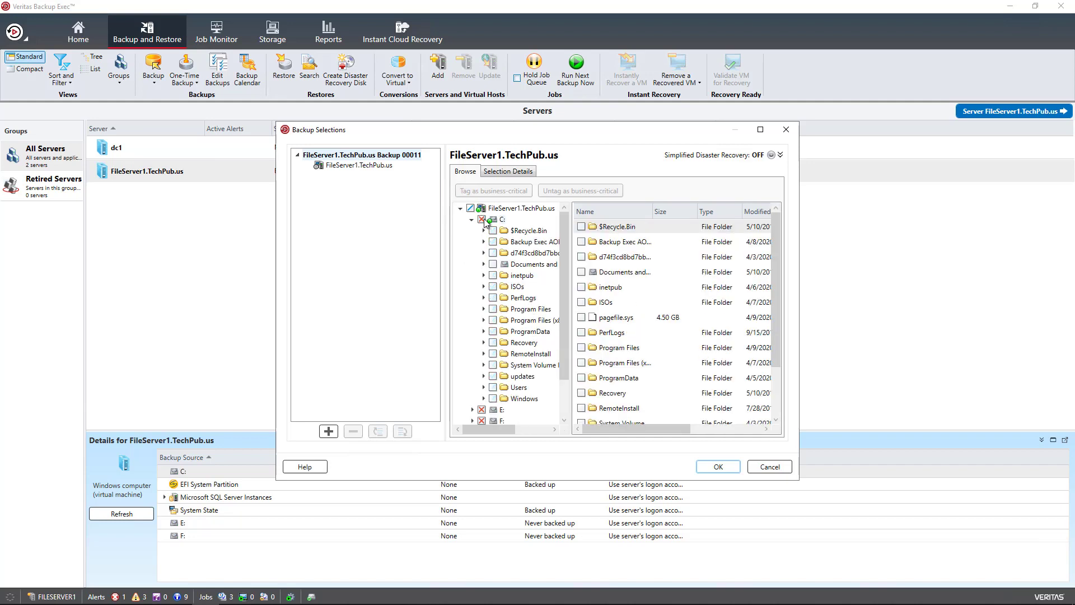
left_click(493, 276)
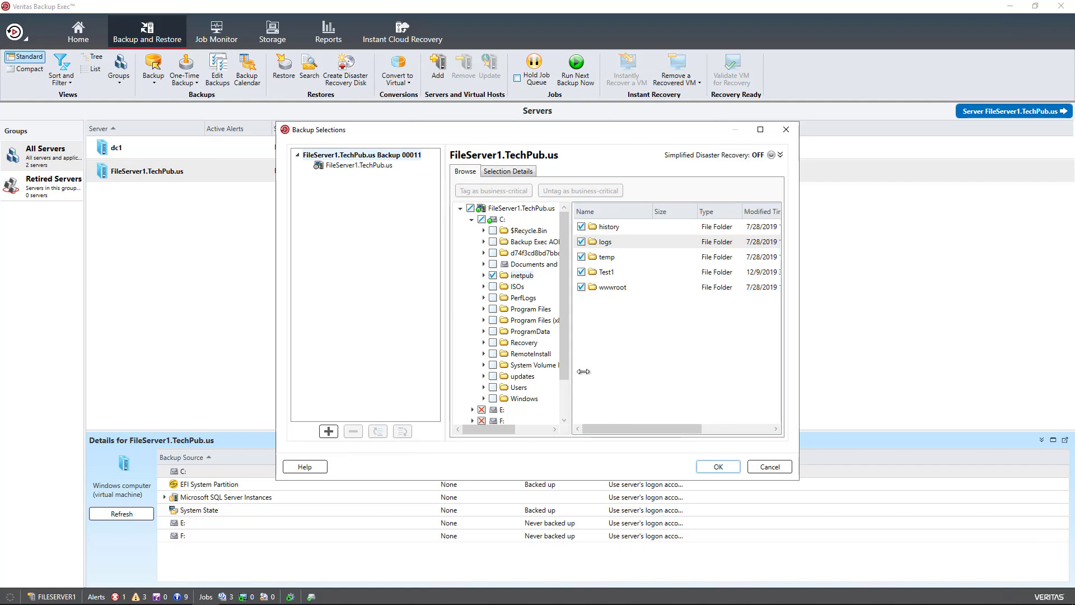
left_click(718, 466)
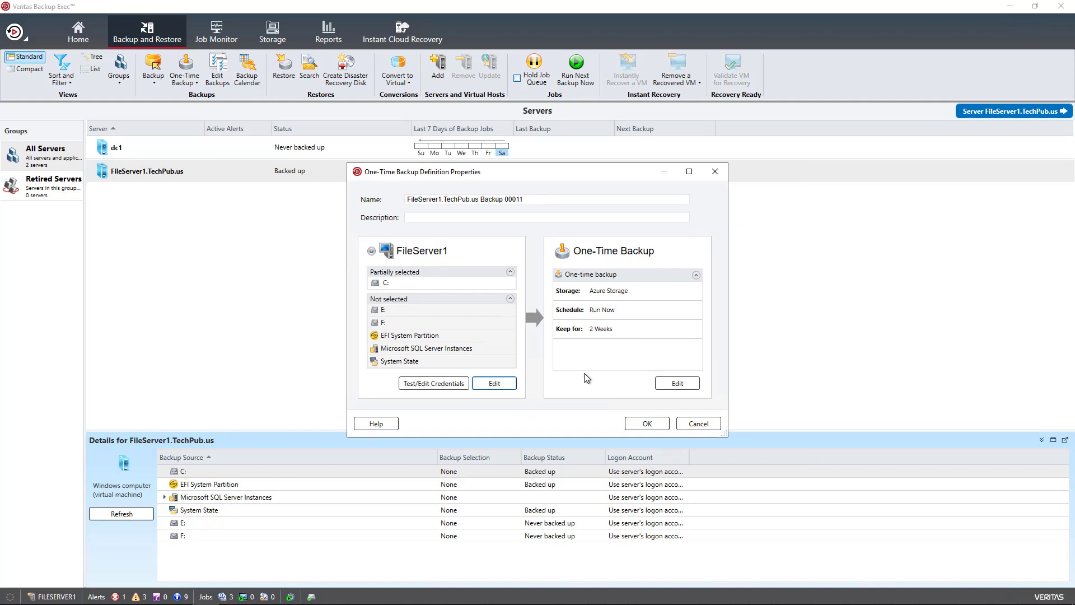
Step: In the job's storage options, keep Azure Storage as the backup target
left_click(678, 384)
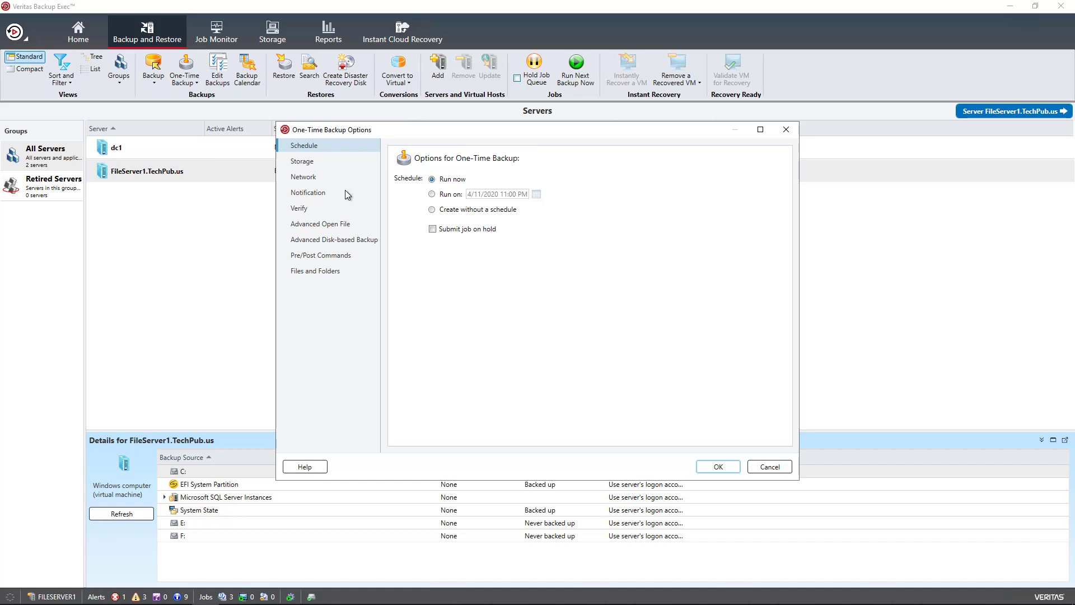
left_click(332, 162)
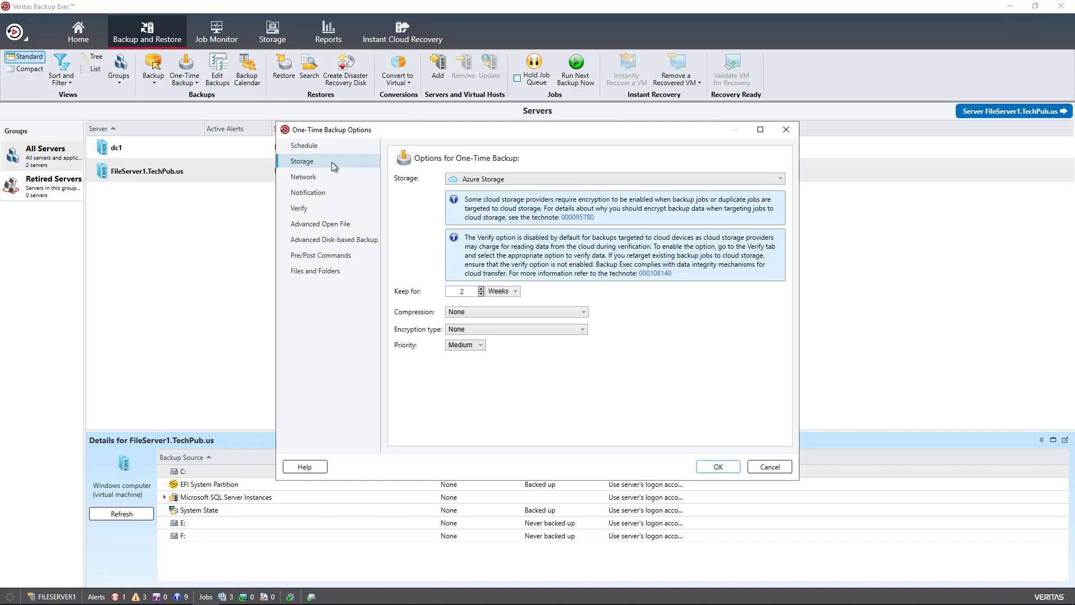
left_click(502, 180)
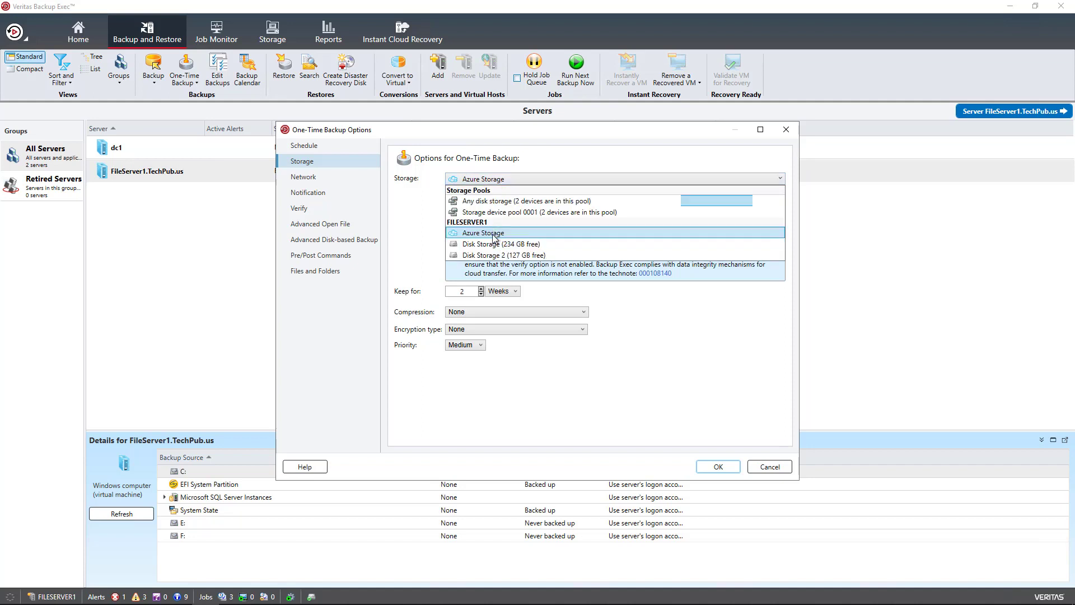
left_click(406, 208)
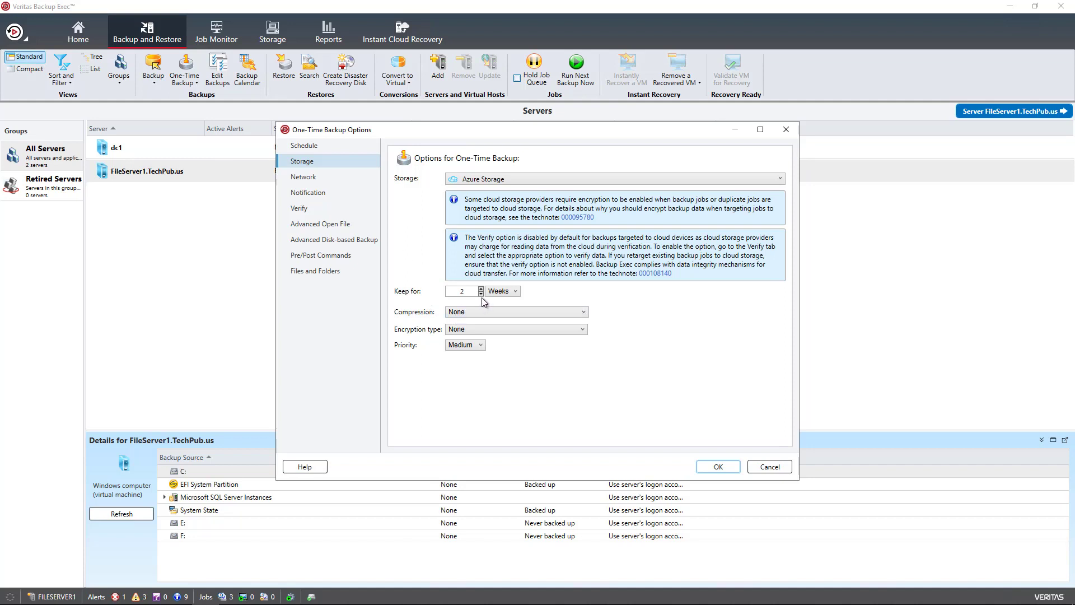
Step: Set compression to Software and leave the encryption type at None
left_click(483, 312)
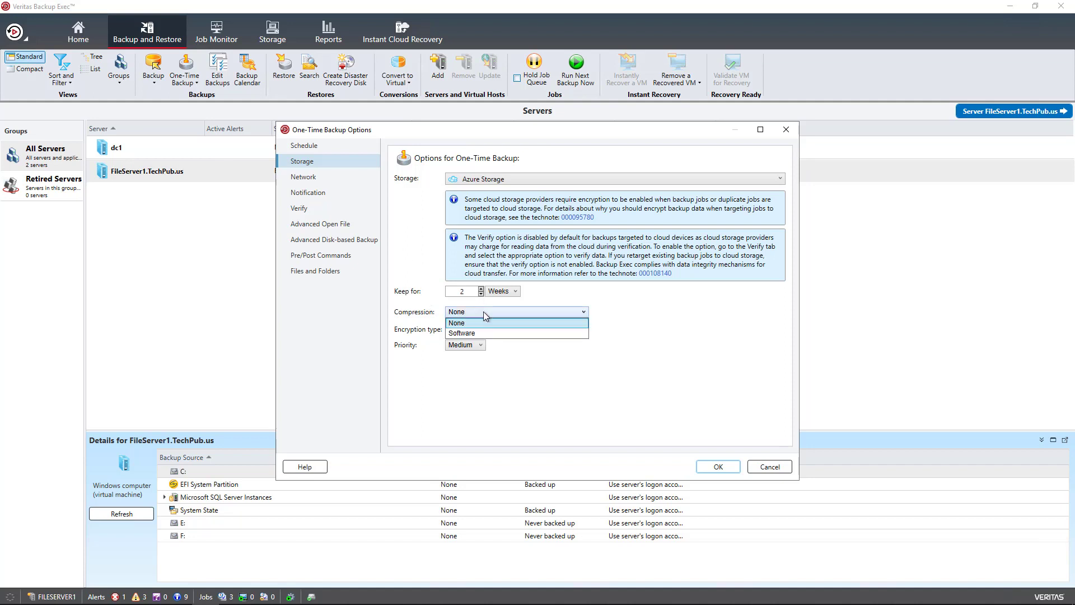
left_click(483, 311)
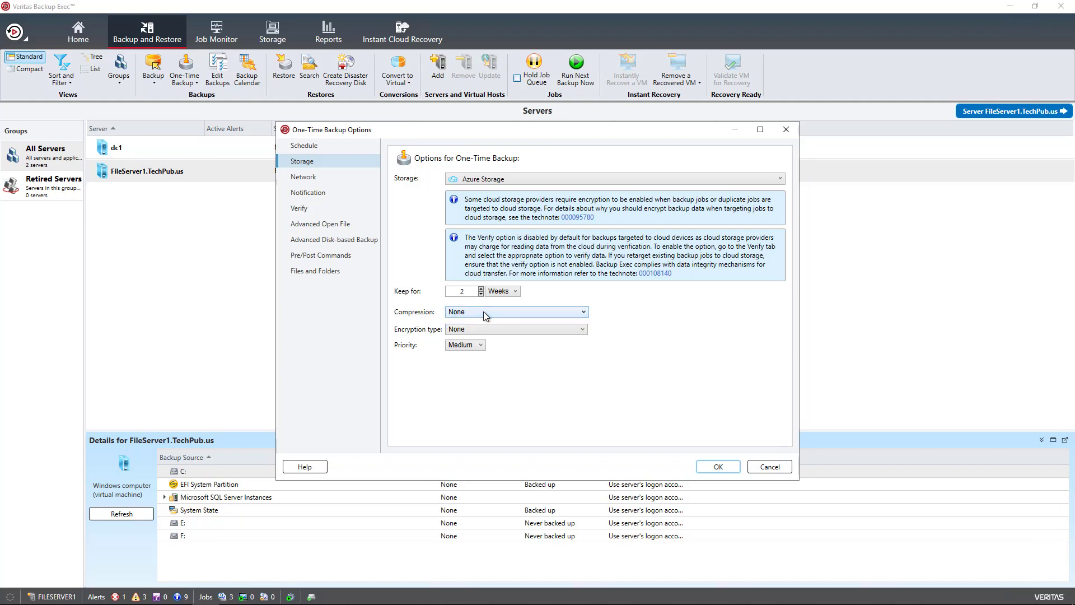
left_click(483, 311)
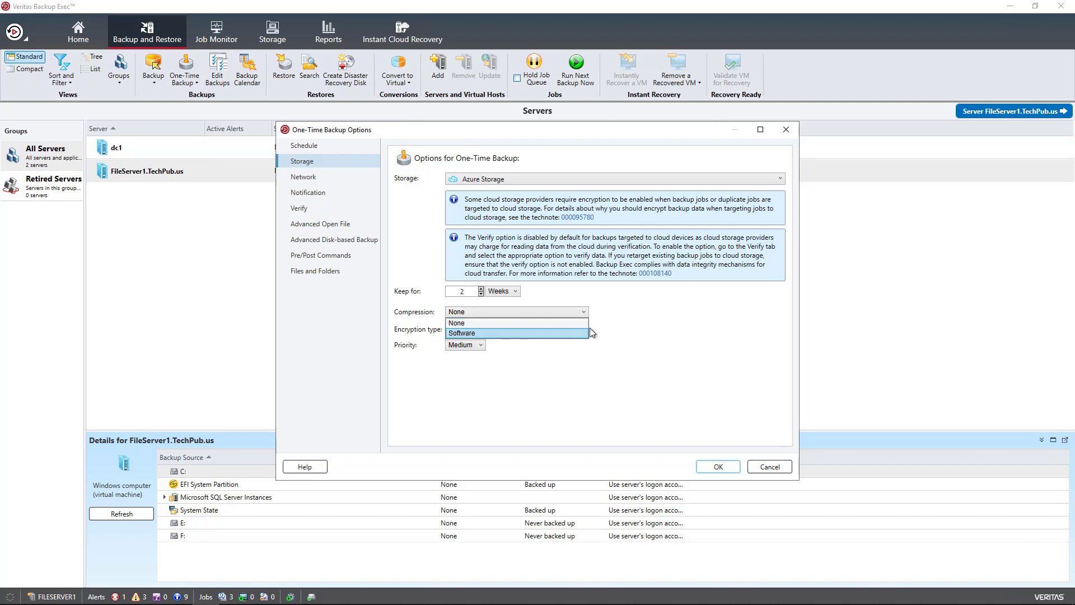
left_click(633, 314)
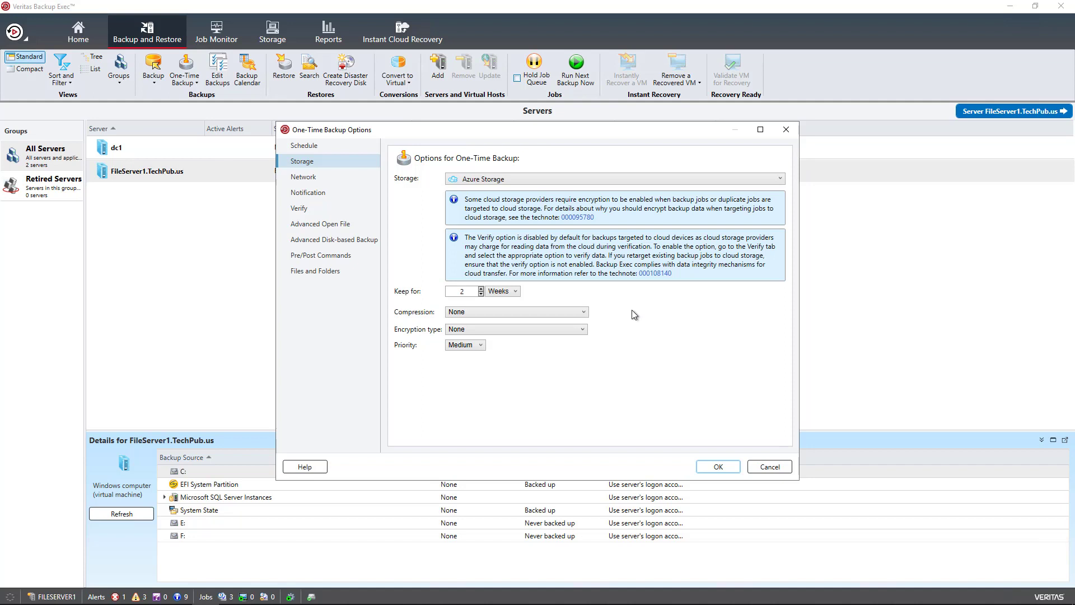
left_click(583, 312)
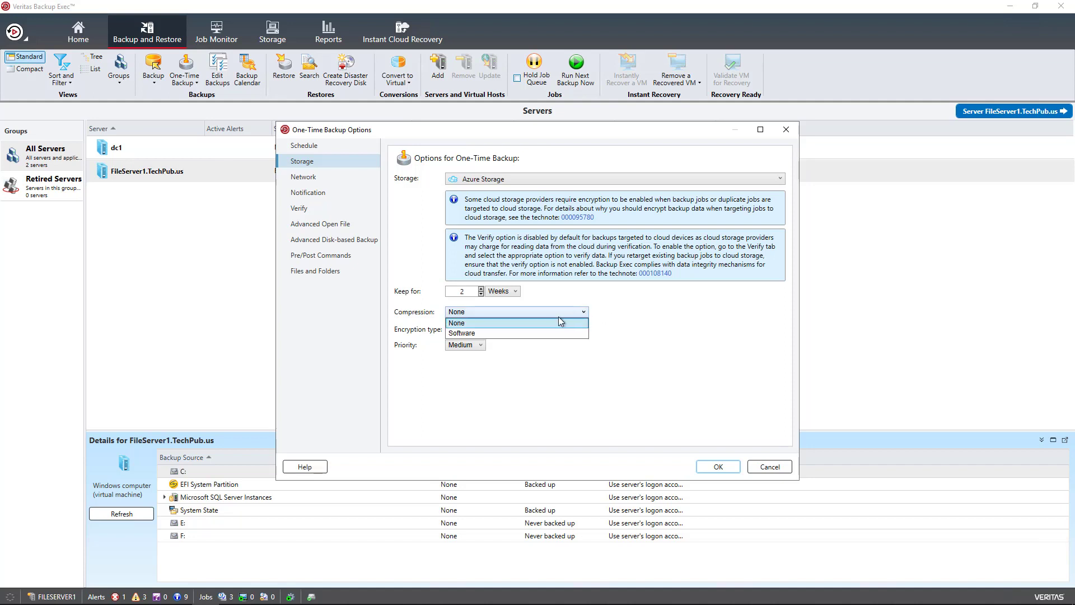
left_click(530, 333)
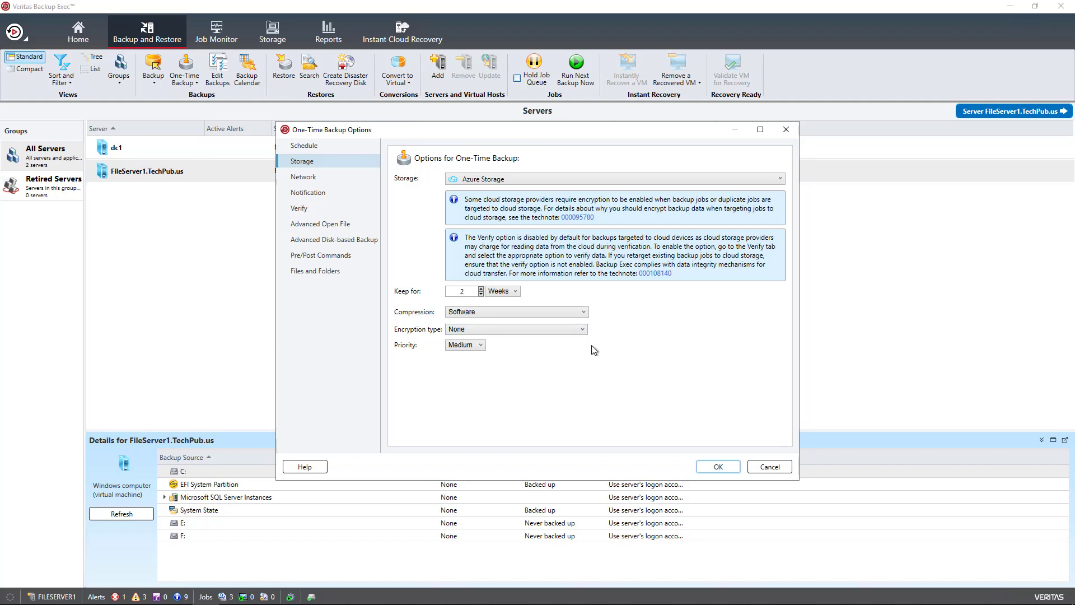
left_click(583, 329)
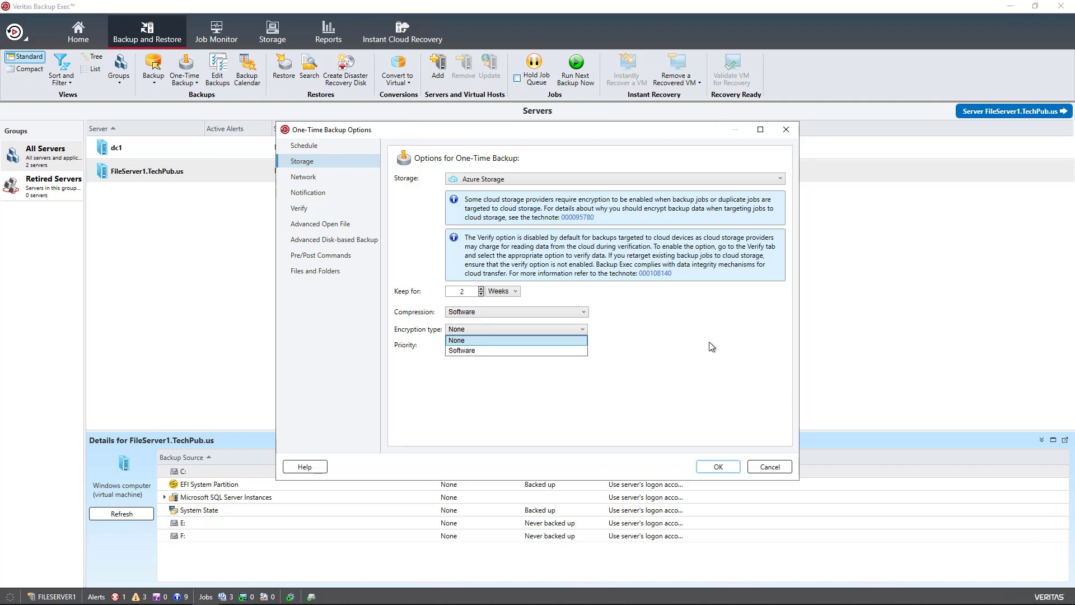
left_click(669, 343)
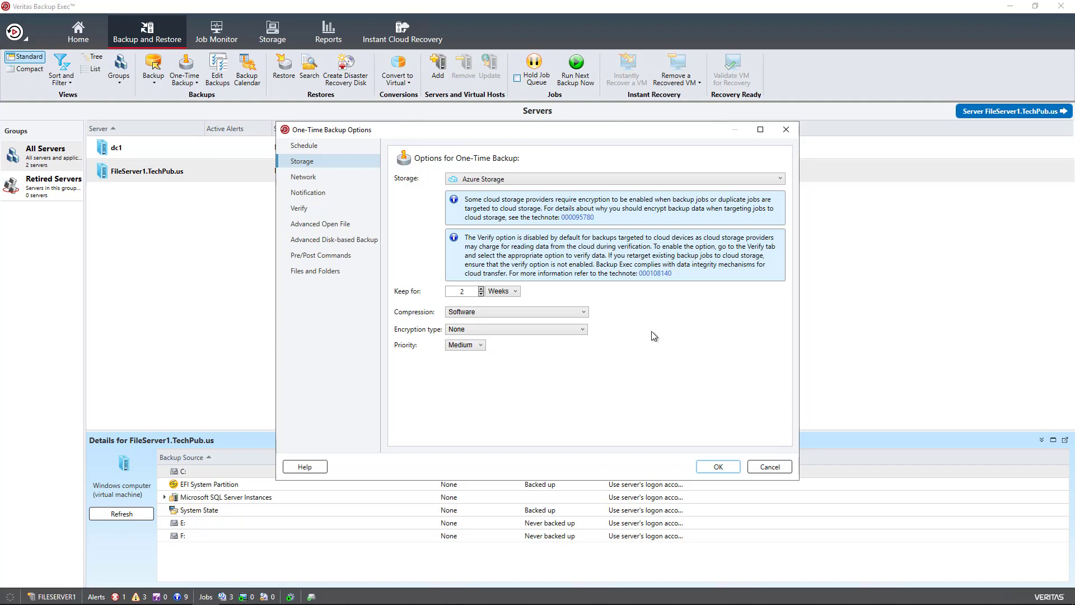
Step: Look over the Network, Notification and Verify option pages without changes
left_click(324, 177)
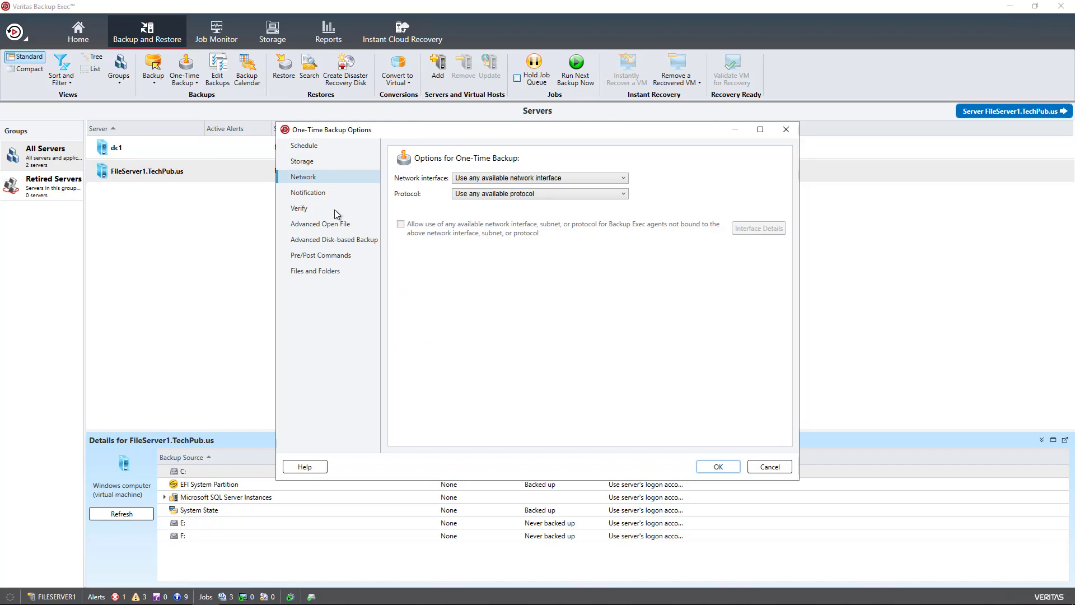
left_click(324, 194)
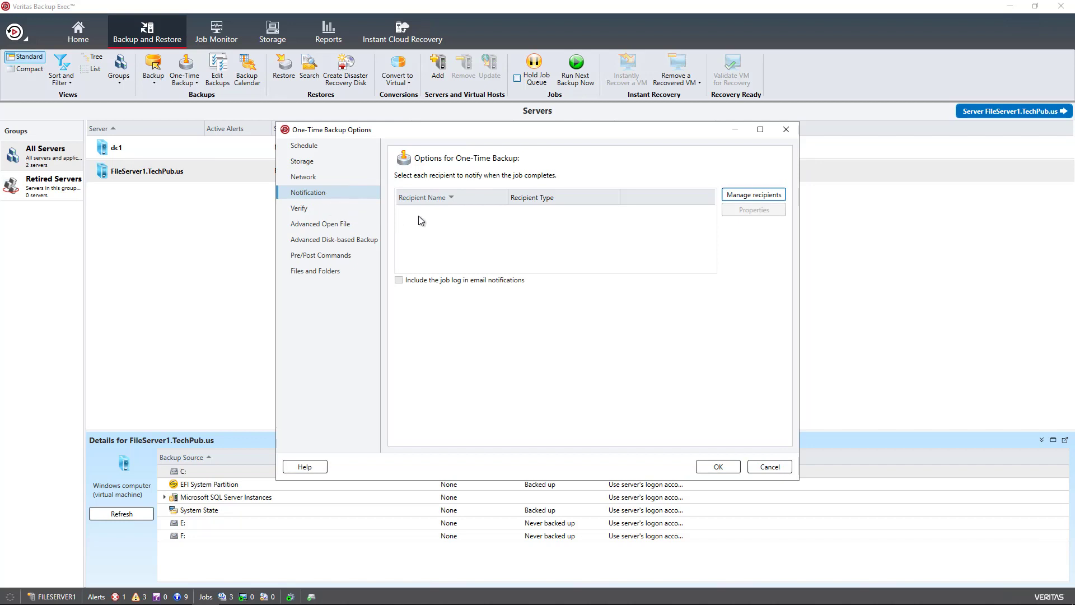
left_click(342, 209)
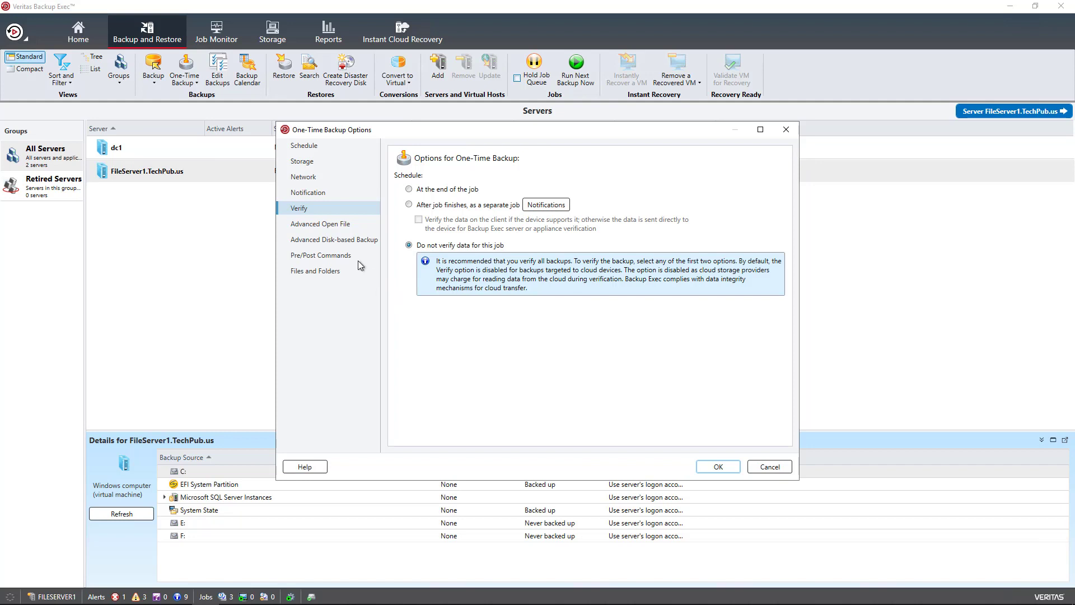
Step: Review Advanced Open File, Disk-based Backup (offhost left off), Pre/Post Commands and Files and Folders pages
left_click(319, 224)
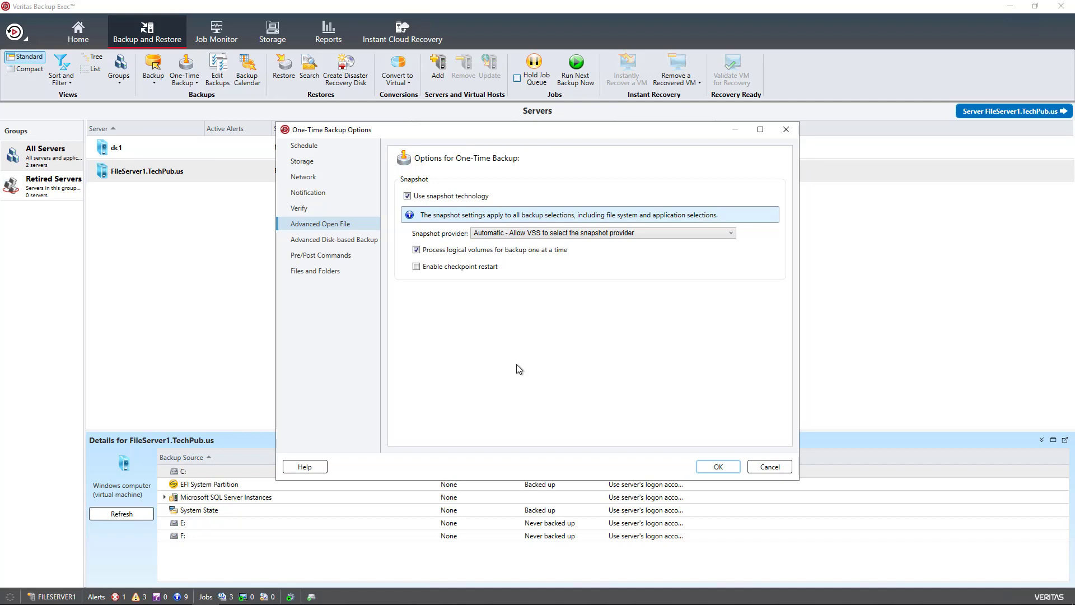
left_click(340, 242)
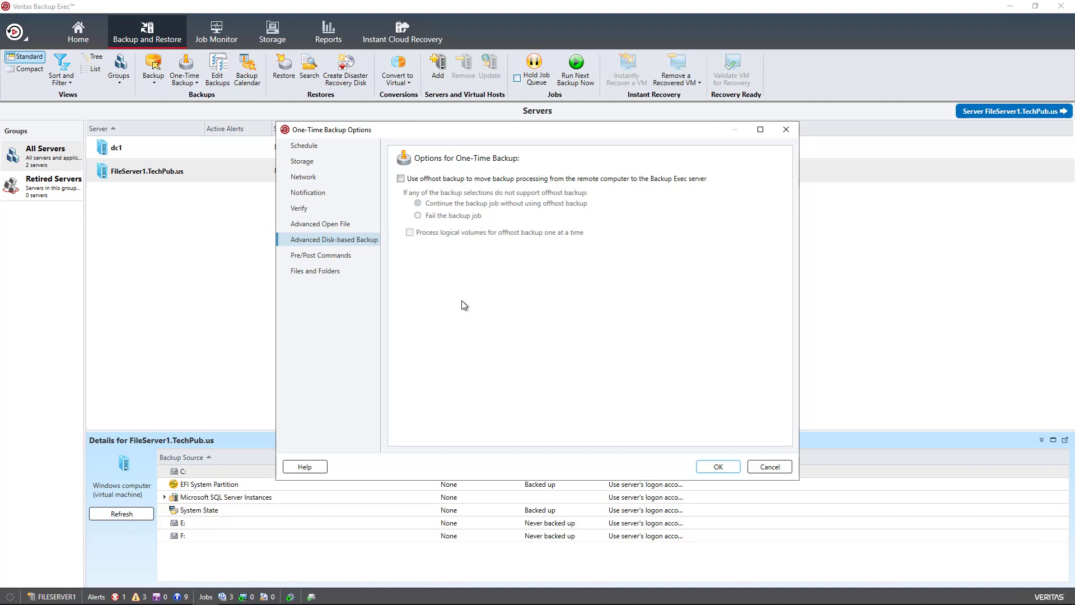
left_click(401, 179)
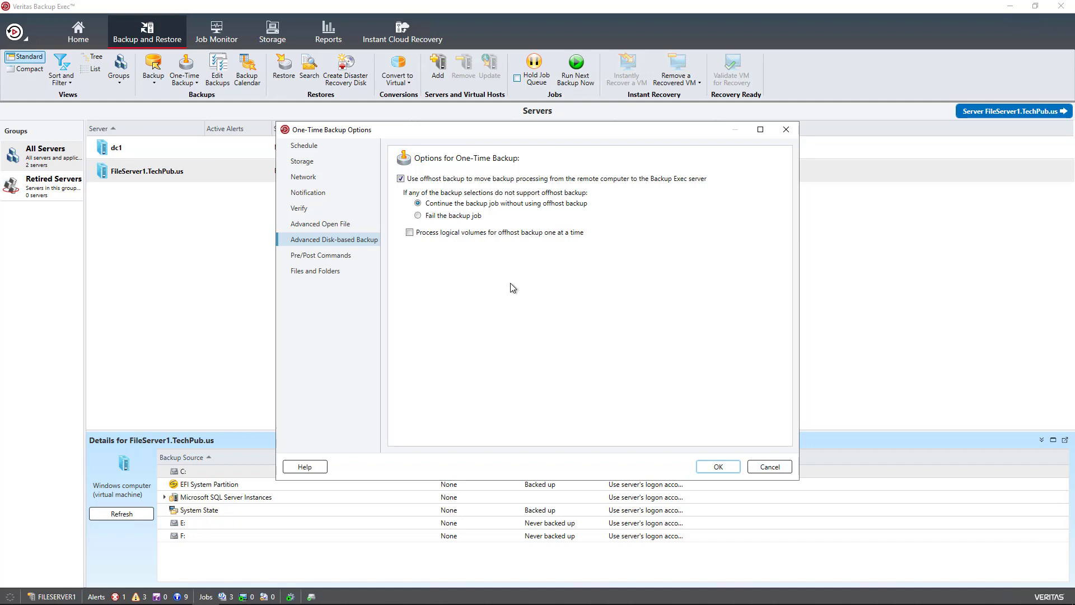
left_click(401, 179)
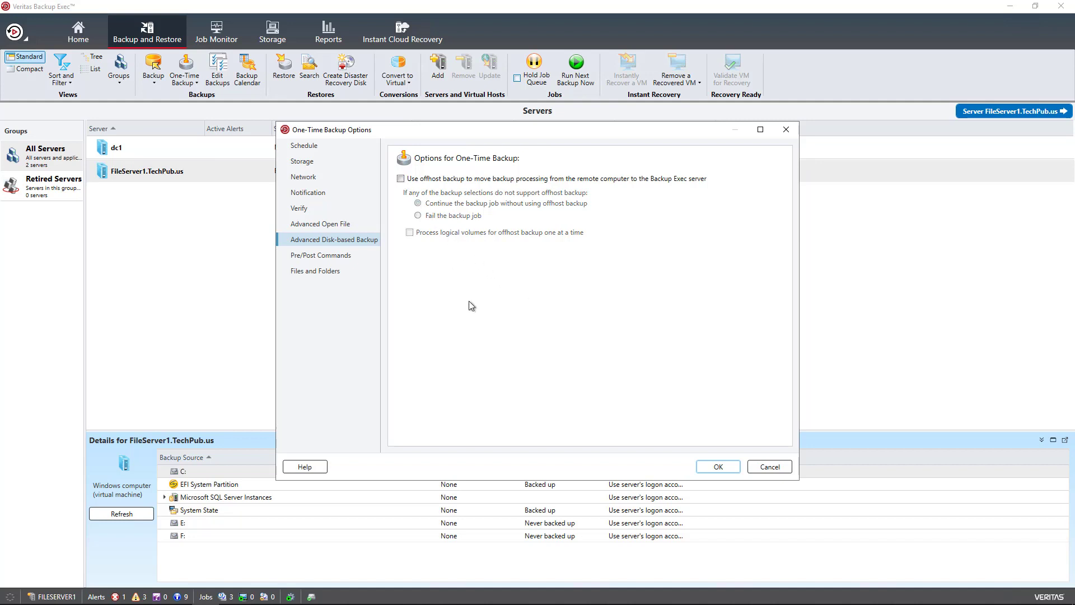
left_click(311, 256)
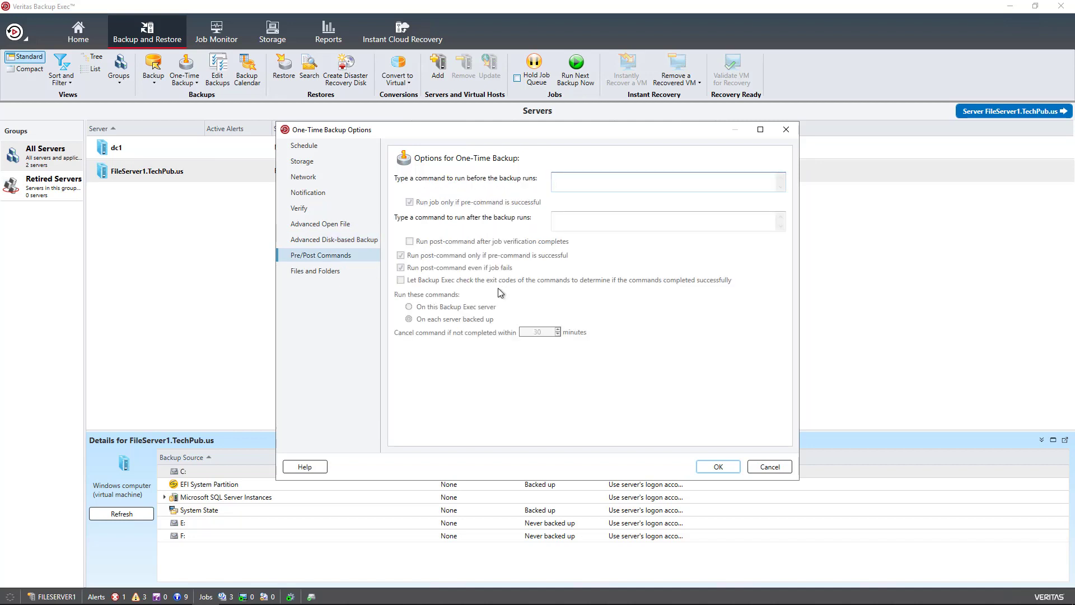
left_click(328, 273)
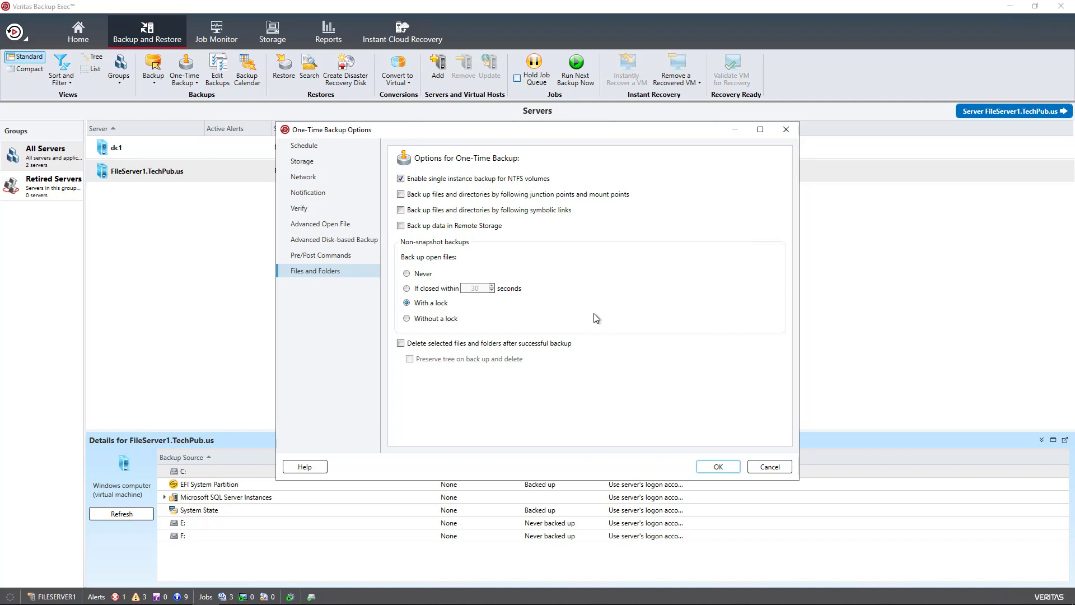
Step: Confirm the options and submit the one-time FileServer1 backup job to Azure Storage
left_click(718, 467)
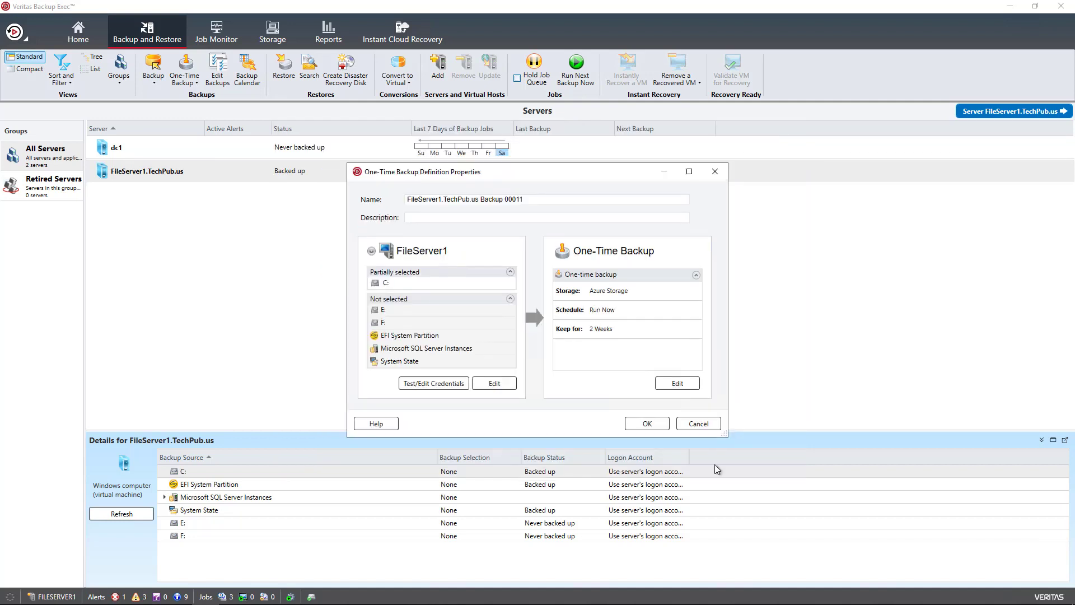
left_click(646, 424)
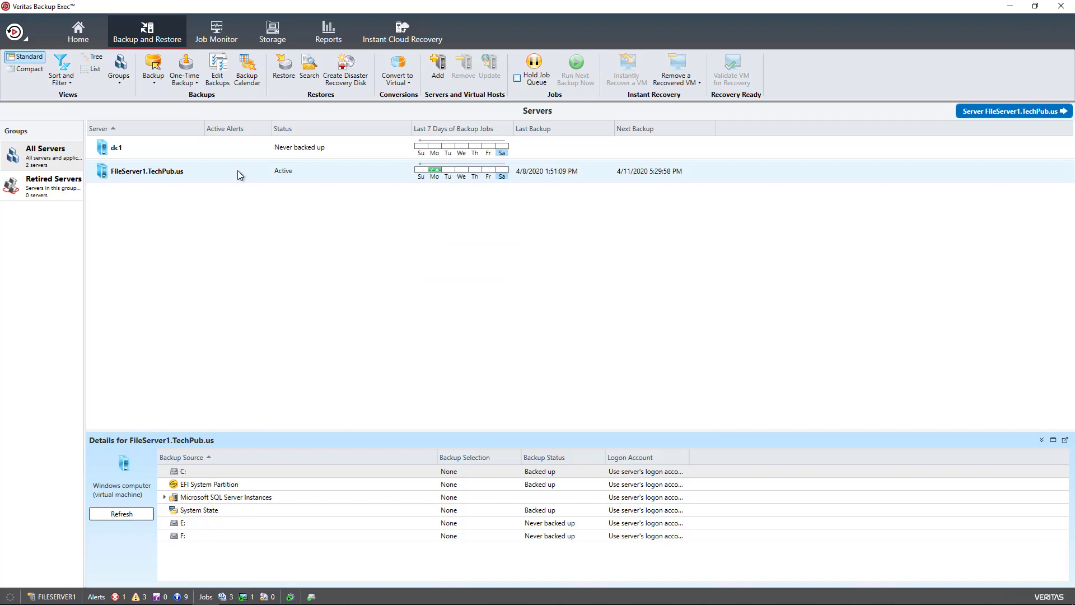
Step: Check FileServer1.TechPub.us's job history shows the one-time Azure backup successful, then minimize Backup Exec
double_click(240, 170)
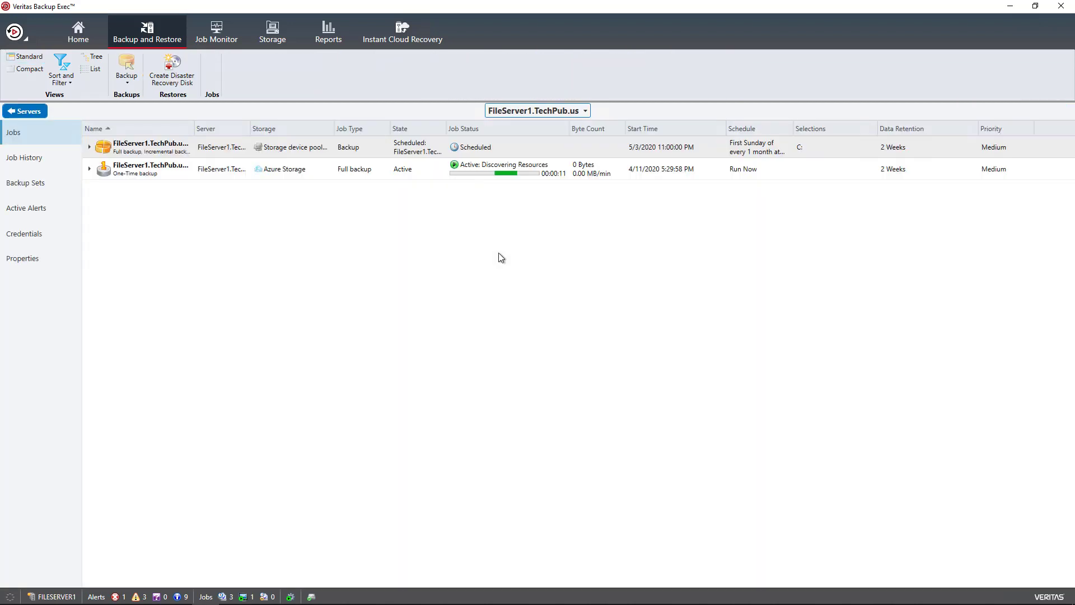
left_click(90, 169)
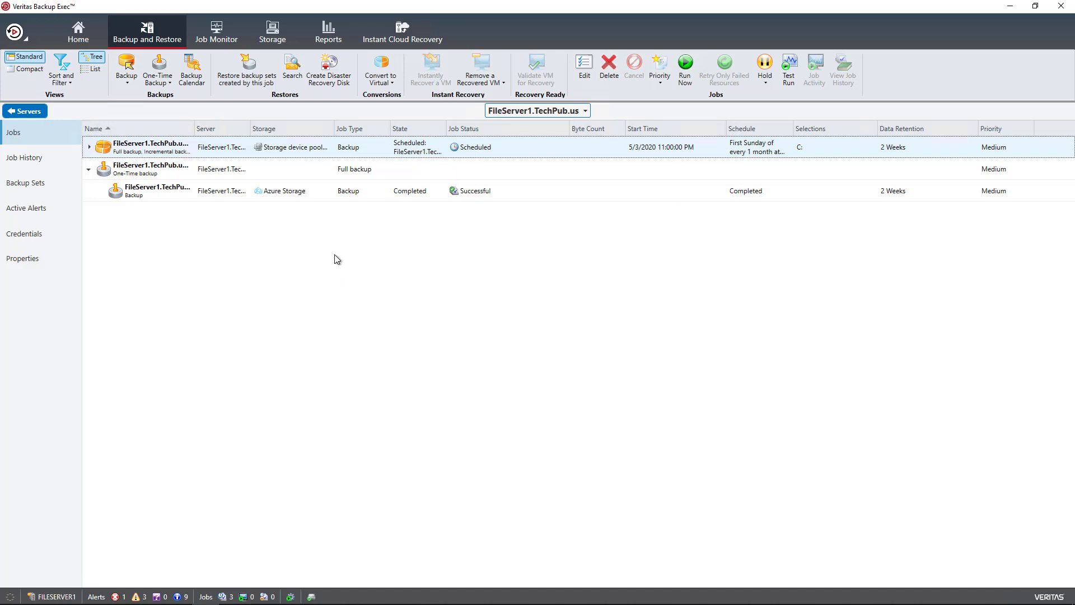
left_click(317, 190)
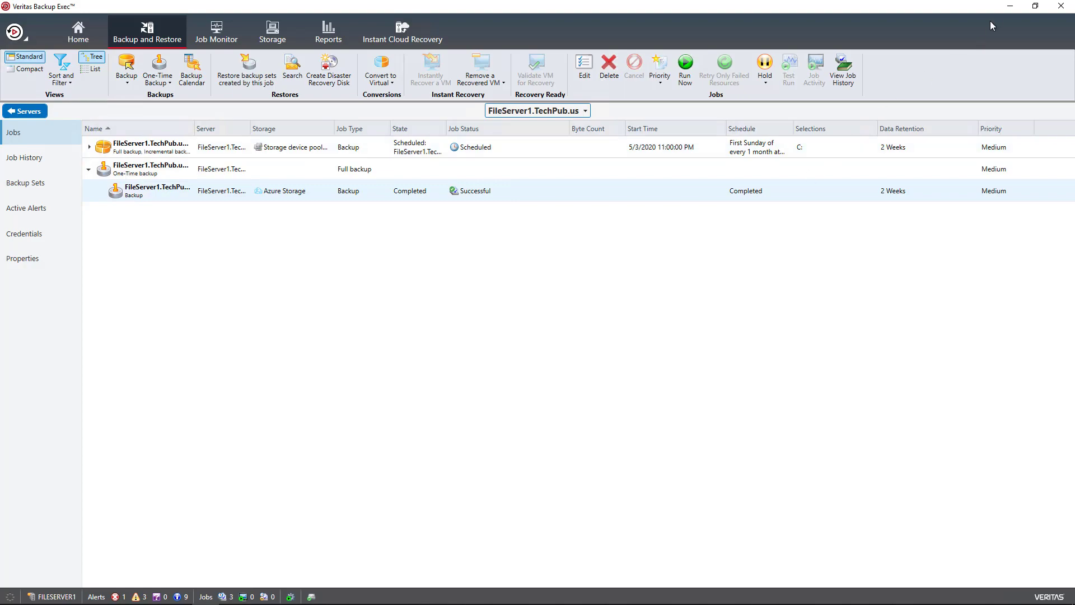
left_click(1011, 6)
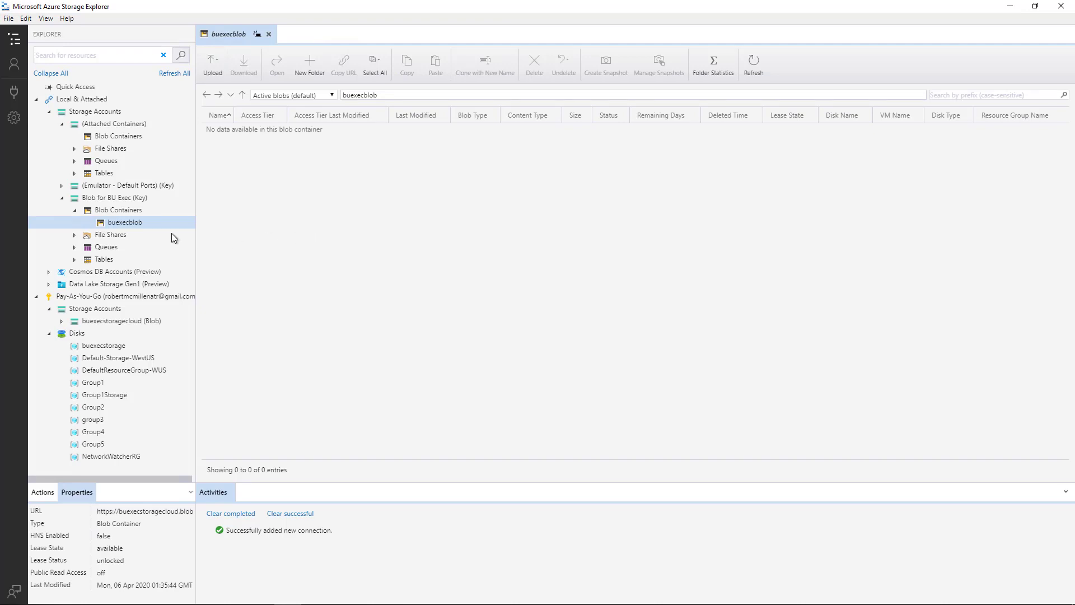
Step: Refresh the buexecblob container so the uploaded BEOST backup folders are listed
left_click(129, 224)
left_click(751, 65)
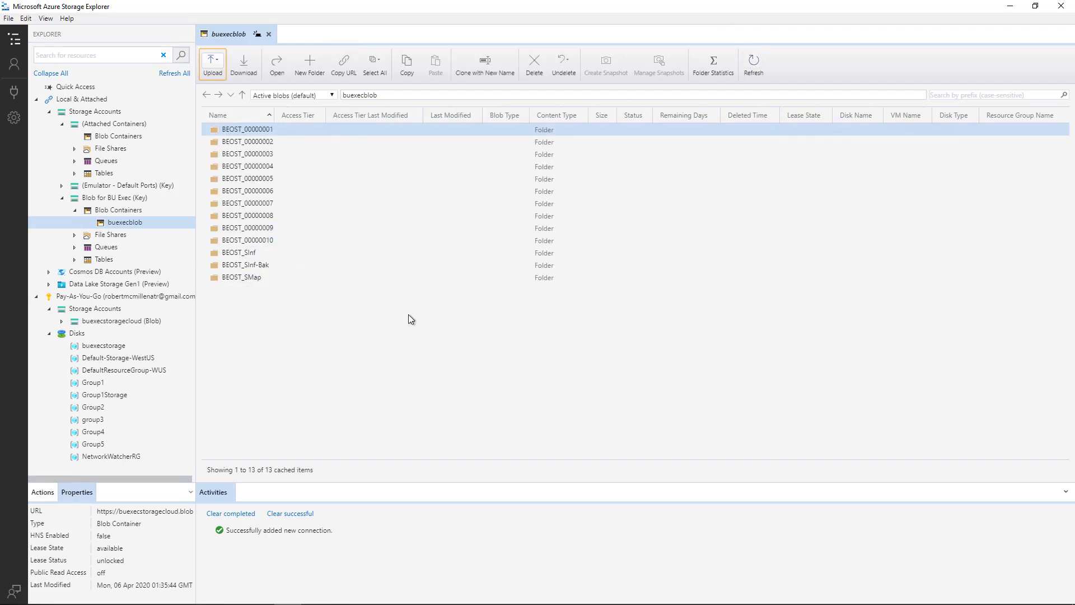